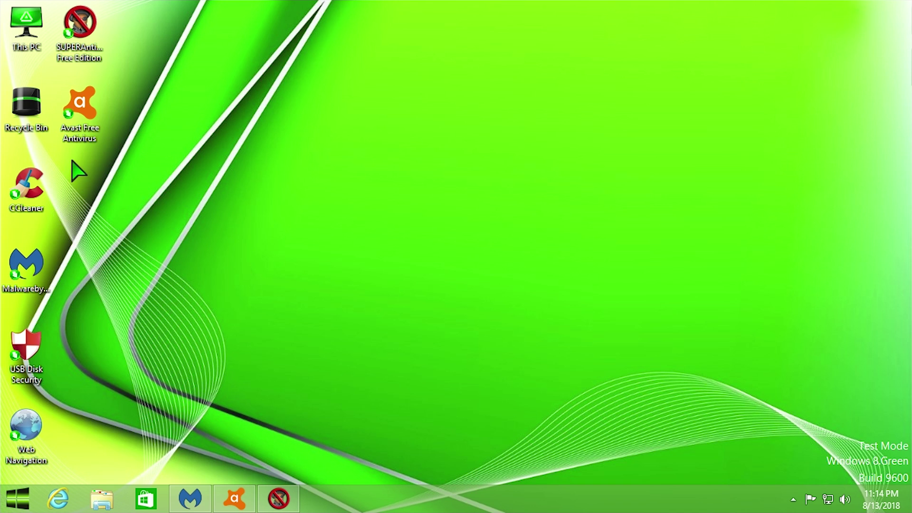
Point out the desktop icons, then restore the Malwarebytes window showing quarantined HackTool.IdleKMS
{"action": "left_click", "coordinate": [84, 133]}
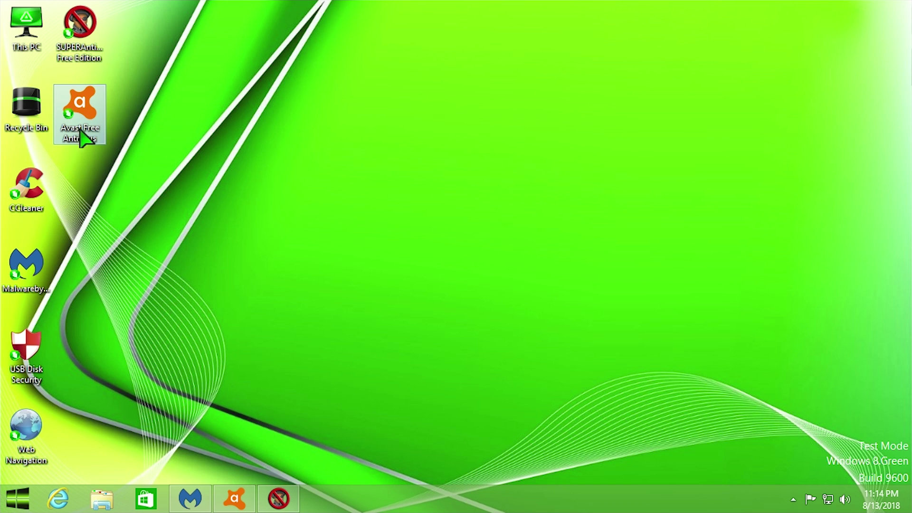
{"action": "left_click", "coordinate": [27, 268]}
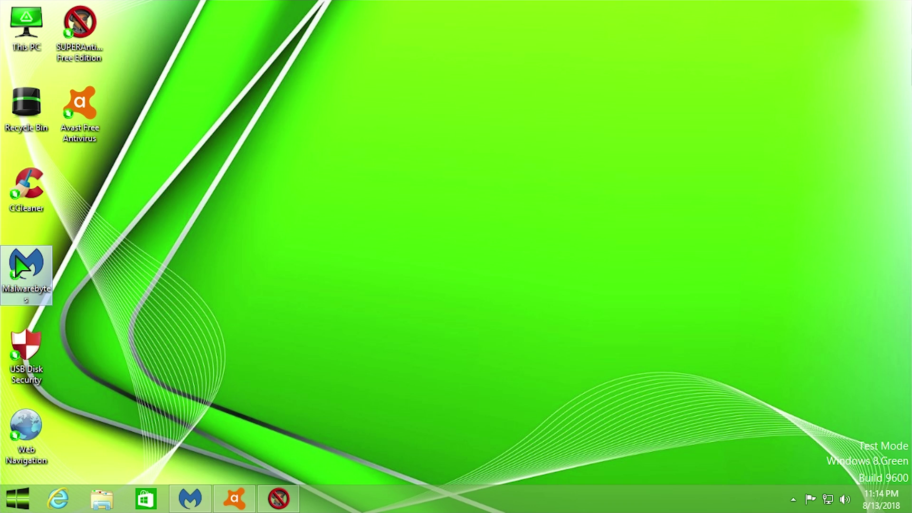
{"action": "left_click", "coordinate": [93, 39]}
{"action": "left_click", "coordinate": [173, 177]}
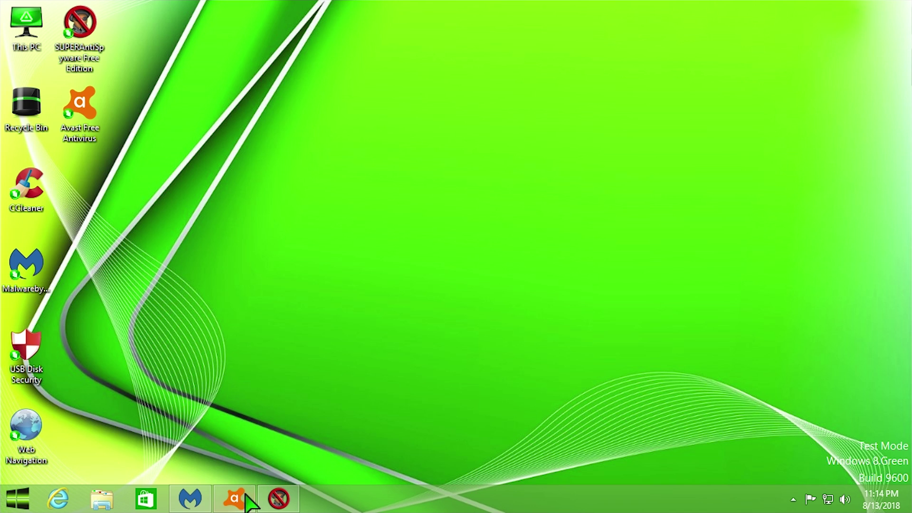
{"action": "left_click", "coordinate": [190, 497]}
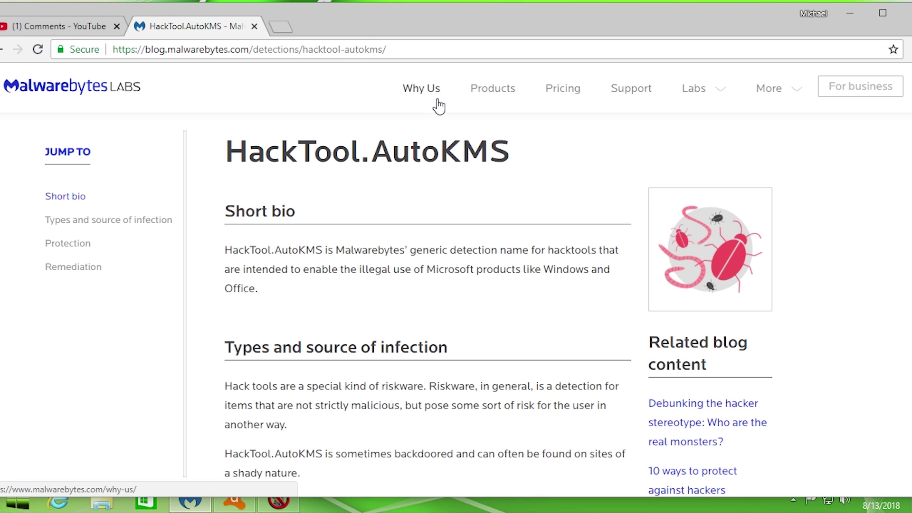
Scroll through the HackTool.AutoKMS article on Malwarebytes Labs
{"action": "scroll", "coordinate": [604, 177], "scroll_direction": "down", "scroll_amount": 5}
{"action": "scroll", "coordinate": [553, 371], "scroll_direction": "up", "scroll_amount": 5}
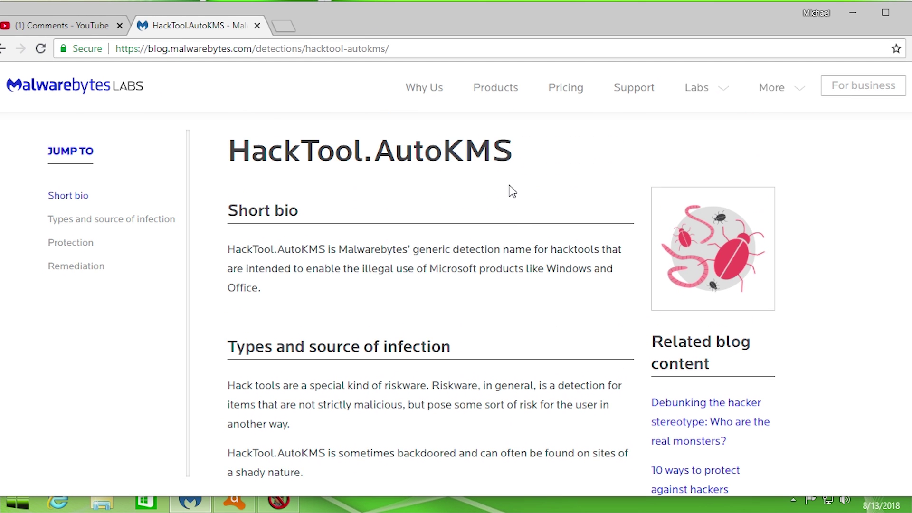
{"action": "scroll", "coordinate": [443, 299], "scroll_direction": "down", "scroll_amount": 4}
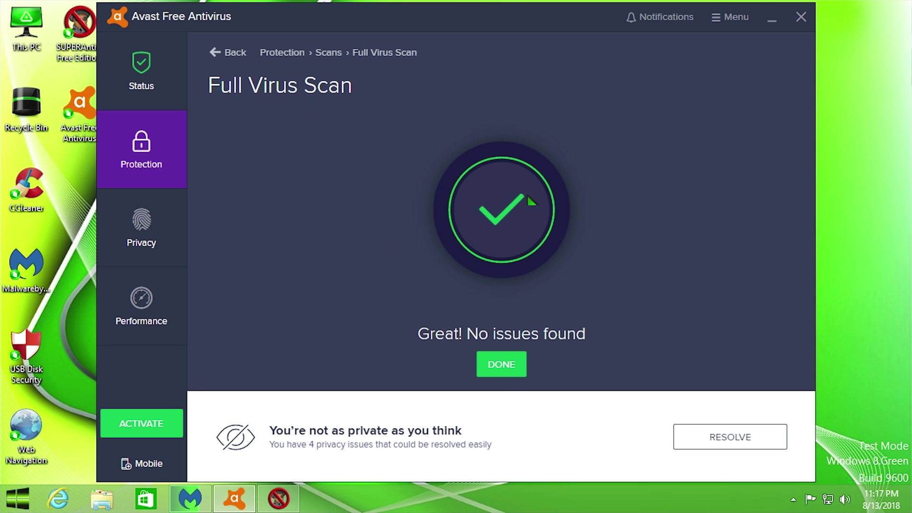
Dismiss Avast's clean Full Virus Scan result with DONE
{"action": "left_click", "coordinate": [506, 364]}
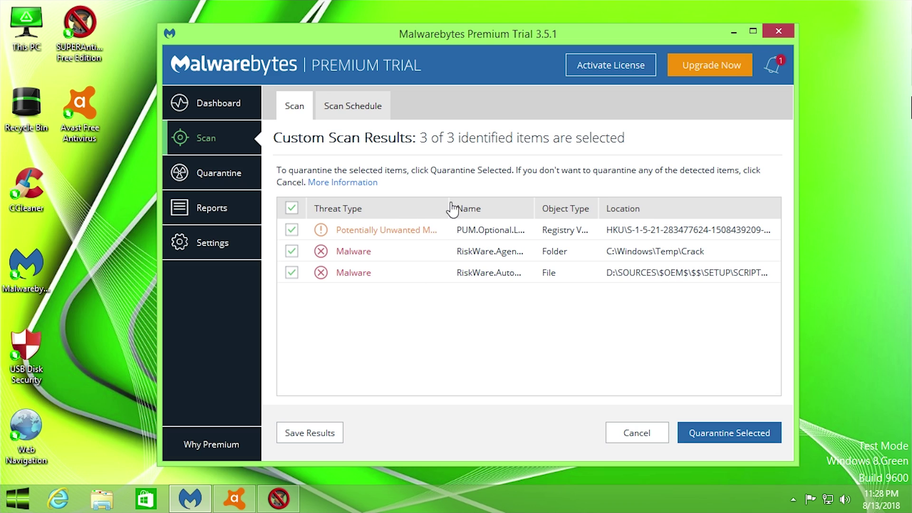
Resize the Threat Type, Object Type and Name columns and maximize Malwarebytes to show full locations
{"action": "left_click_drag", "start_coordinate": [448, 213], "coordinate": [486, 207]}
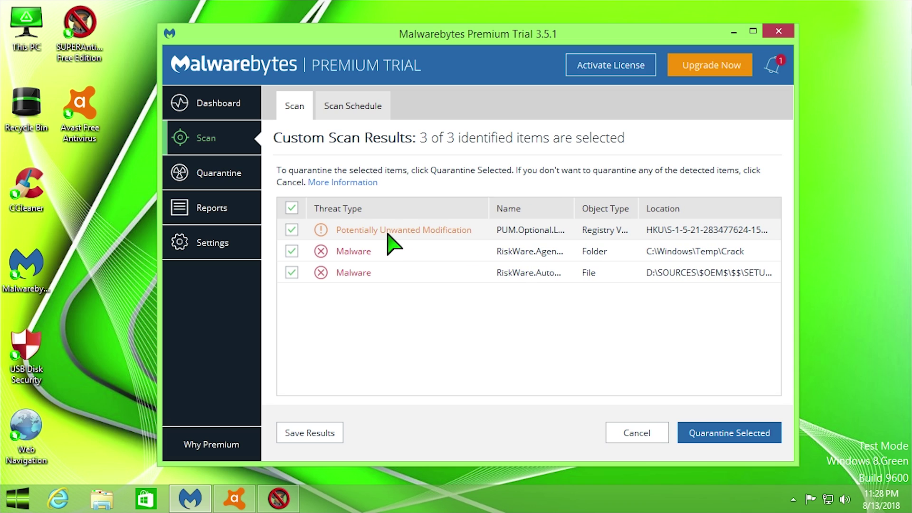
{"action": "left_click_drag", "start_coordinate": [639, 207], "coordinate": [671, 204]}
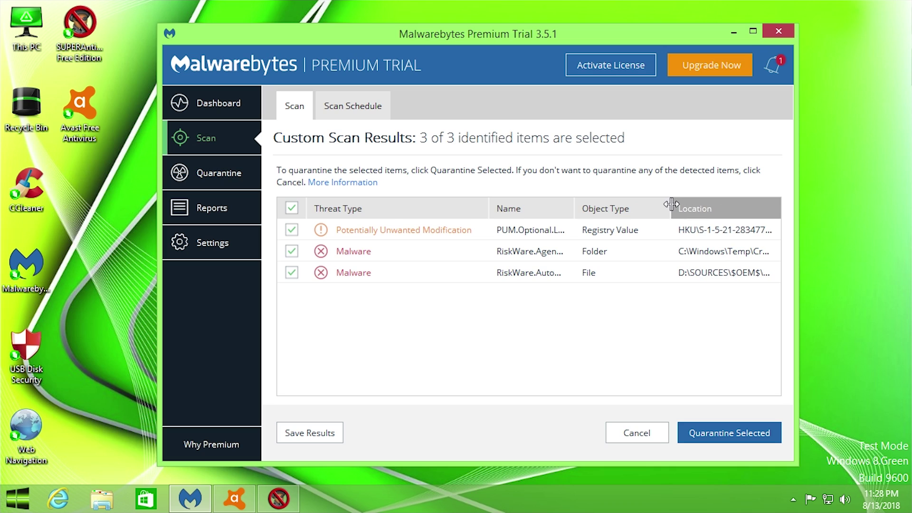
{"action": "left_click_drag", "start_coordinate": [574, 208], "coordinate": [643, 209]}
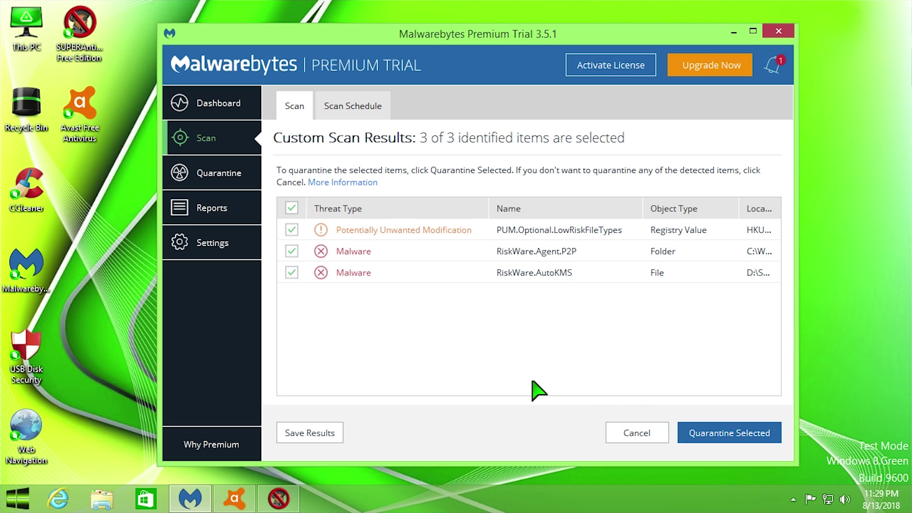
{"action": "left_click_drag", "start_coordinate": [485, 208], "coordinate": [376, 208]}
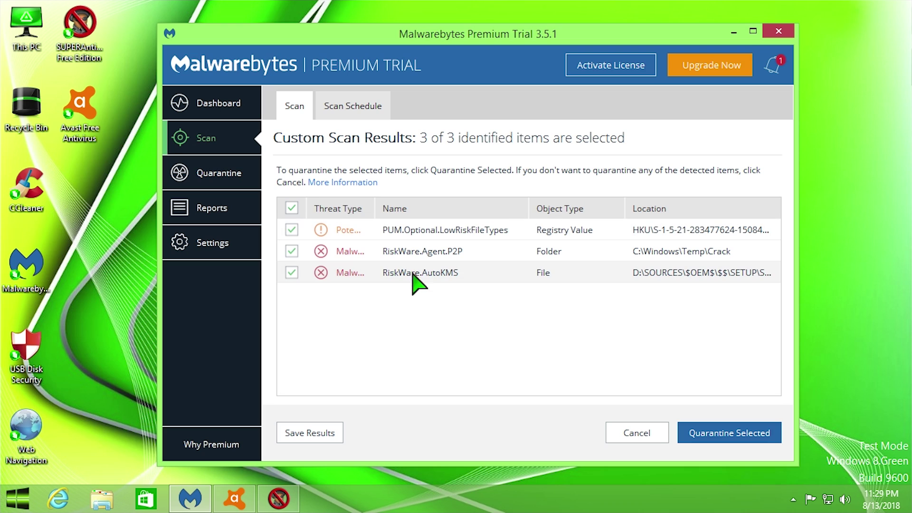
{"action": "left_click_drag", "start_coordinate": [527, 209], "coordinate": [420, 211]}
{"action": "left_click_drag", "start_coordinate": [521, 208], "coordinate": [436, 210]}
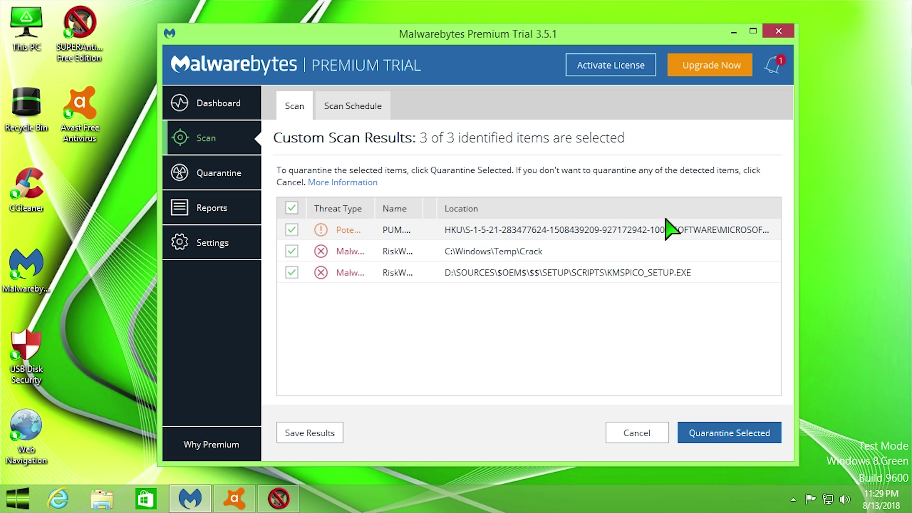
{"action": "left_click", "coordinate": [752, 31]}
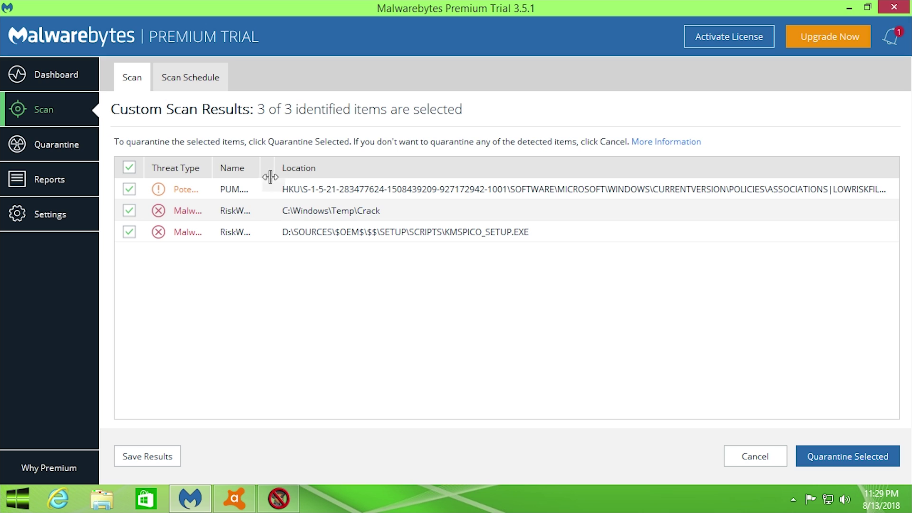
Widen the Name column so full detection names like PUM.Optional.LowRiskFileTypes show
{"action": "left_click_drag", "start_coordinate": [260, 168], "coordinate": [331, 168]}
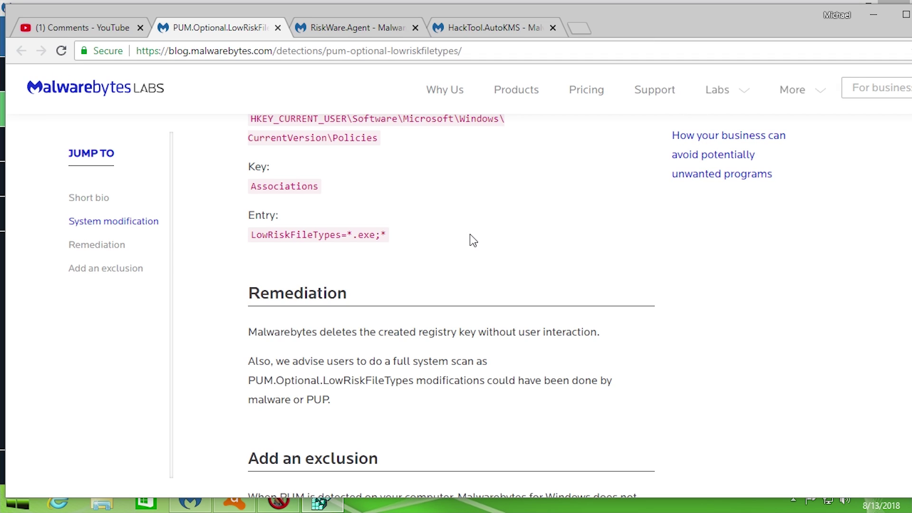
Scroll the LowRiskFileTypes article, then move Chrome aside to reveal Registry Editor
{"action": "scroll", "coordinate": [469, 235], "scroll_direction": "up", "scroll_amount": 7}
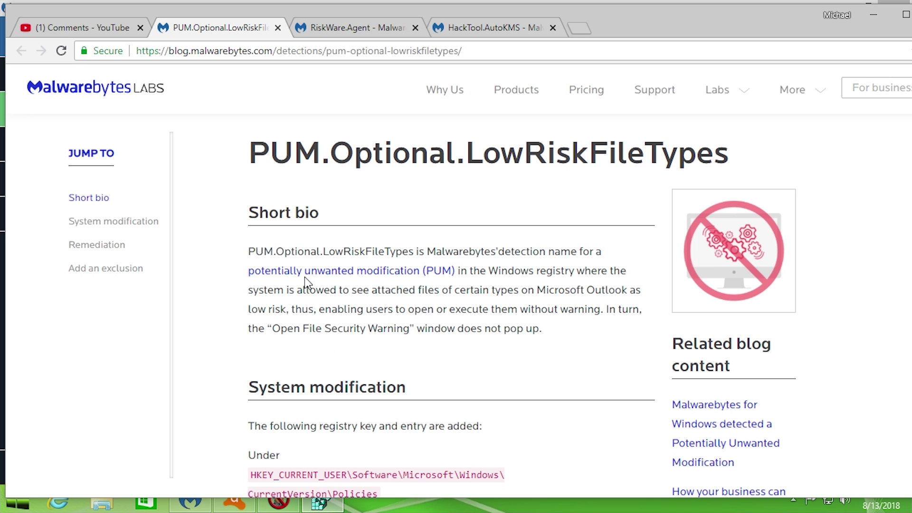
{"action": "scroll", "coordinate": [416, 287], "scroll_direction": "down", "scroll_amount": 5}
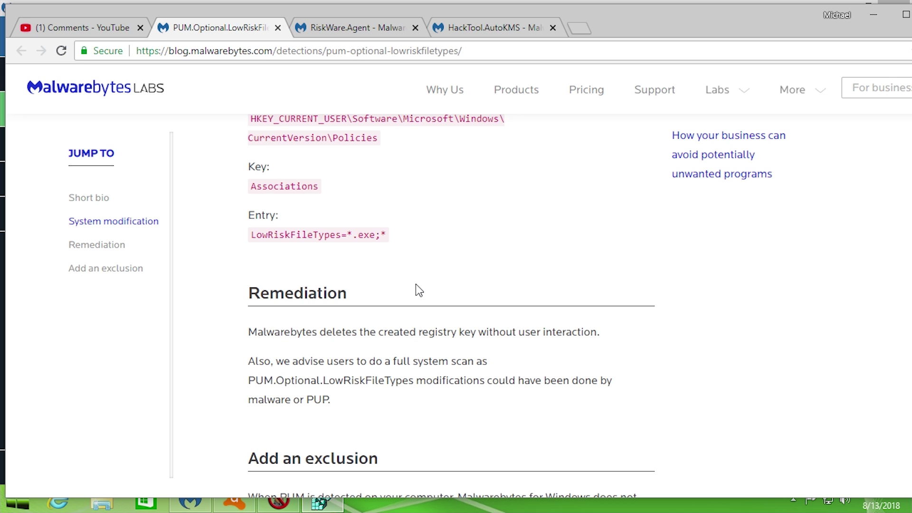
{"action": "scroll", "coordinate": [415, 284], "scroll_direction": "up", "scroll_amount": 10}
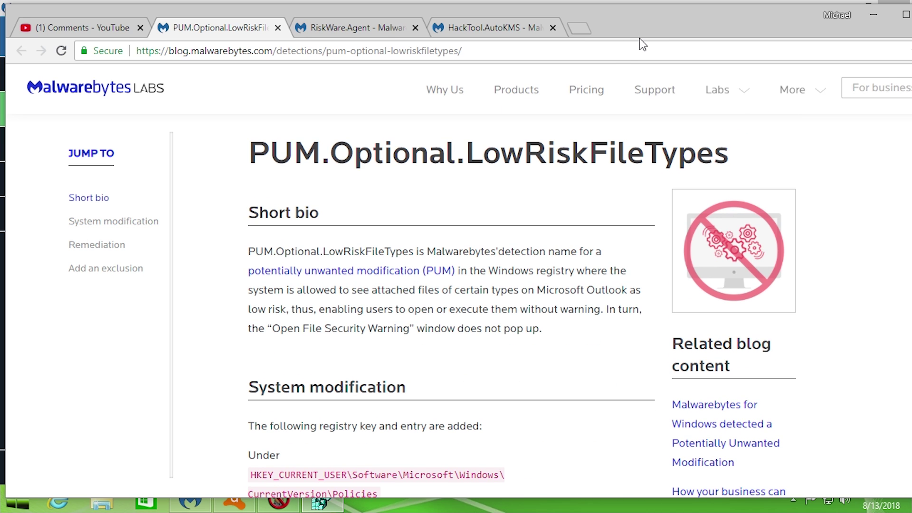
{"action": "left_click_drag", "start_coordinate": [639, 38], "coordinate": [911, 37]}
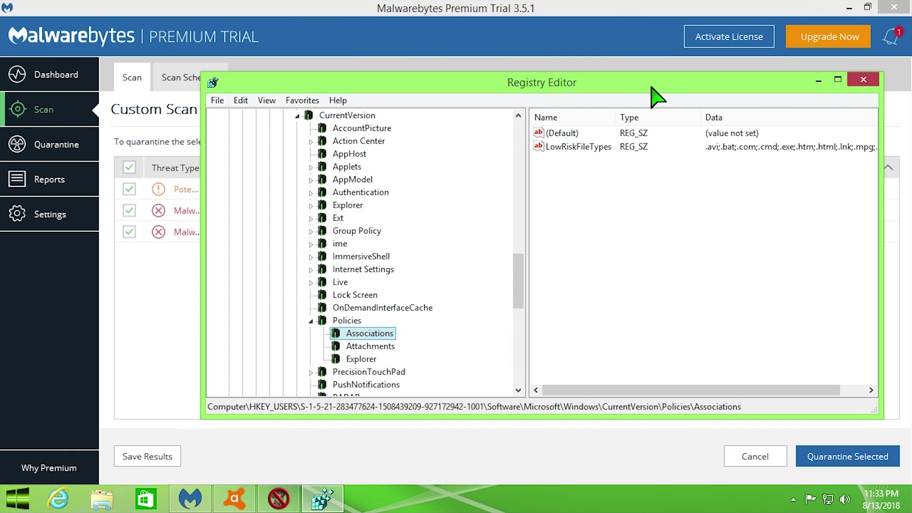
Reposition and enlarge Registry Editor, widening its Data column to show more file types
{"action": "left_click_drag", "start_coordinate": [646, 95], "coordinate": [467, 118]}
{"action": "left_click_drag", "start_coordinate": [699, 192], "coordinate": [839, 192]}
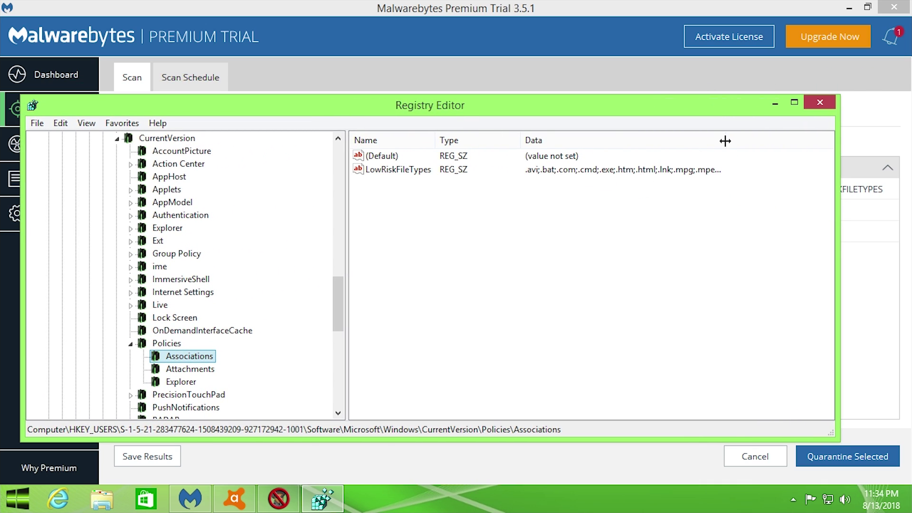
{"action": "left_click_drag", "start_coordinate": [725, 140], "coordinate": [822, 142]}
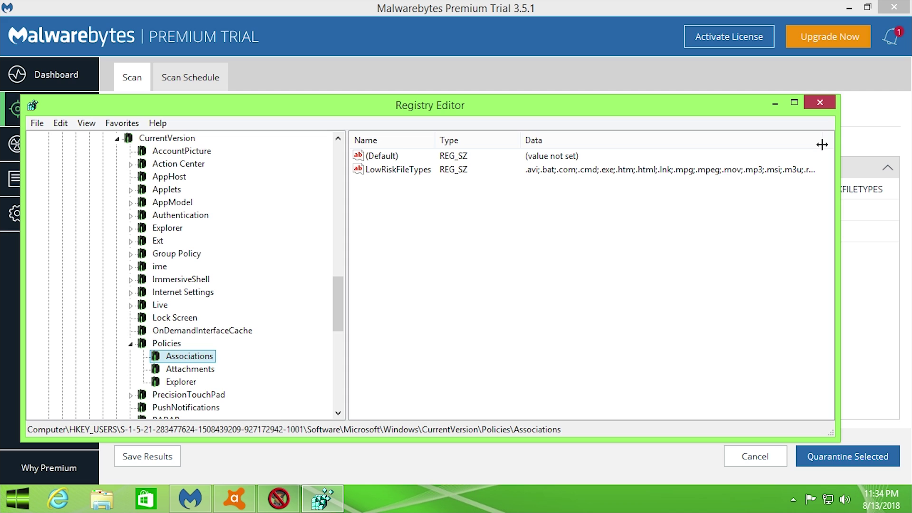
Inspect the LowRiskFileTypes value data without saving, then widen the Malwarebytes Name column
{"action": "left_click", "coordinate": [401, 171]}
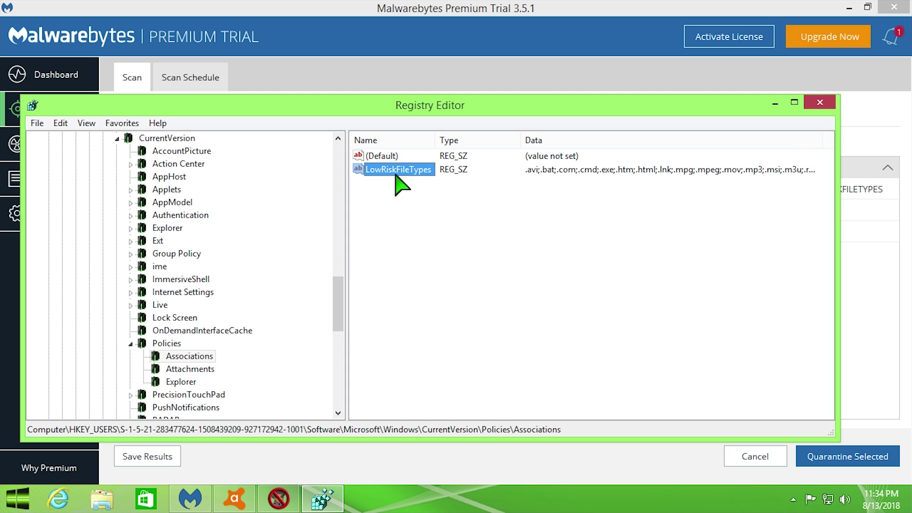
{"action": "double_click", "coordinate": [389, 170]}
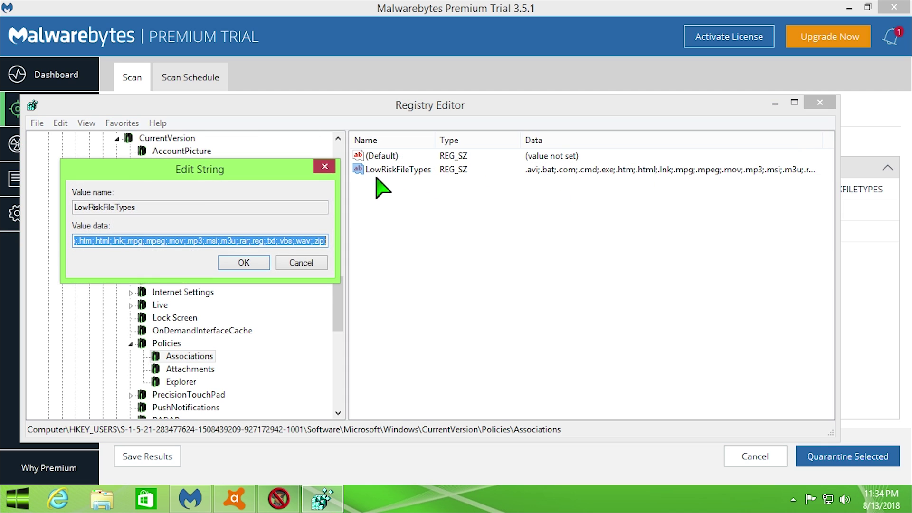
{"action": "key", "text": "End"}
{"action": "left_click_drag", "start_coordinate": [270, 241], "coordinate": [109, 246]}
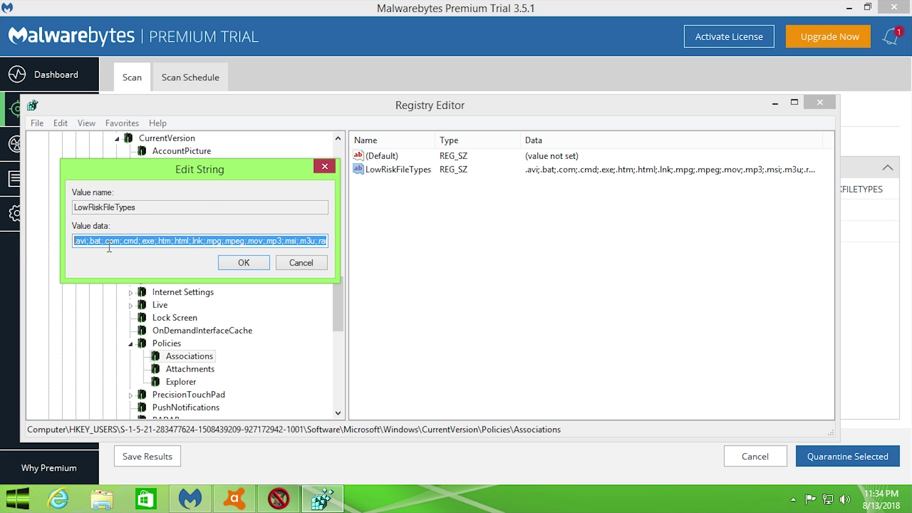
{"action": "left_click", "coordinate": [325, 166]}
{"action": "left_click_drag", "start_coordinate": [378, 118], "coordinate": [421, 275]}
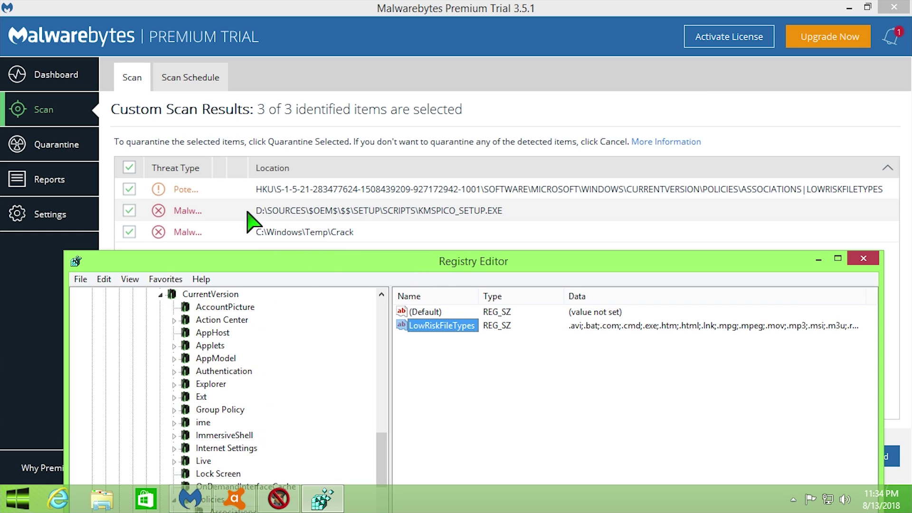
{"action": "left_click_drag", "start_coordinate": [226, 168], "coordinate": [445, 167]}
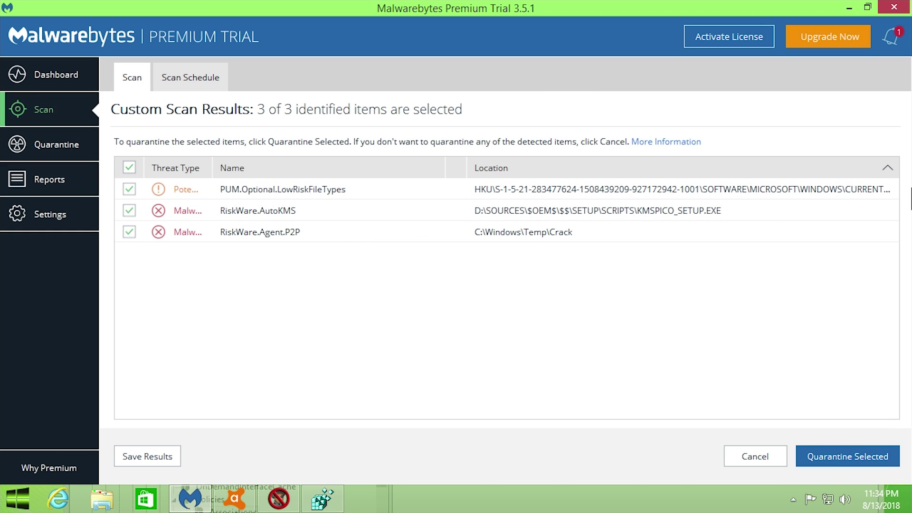
{"action": "key", "text": "alt+Tab"}
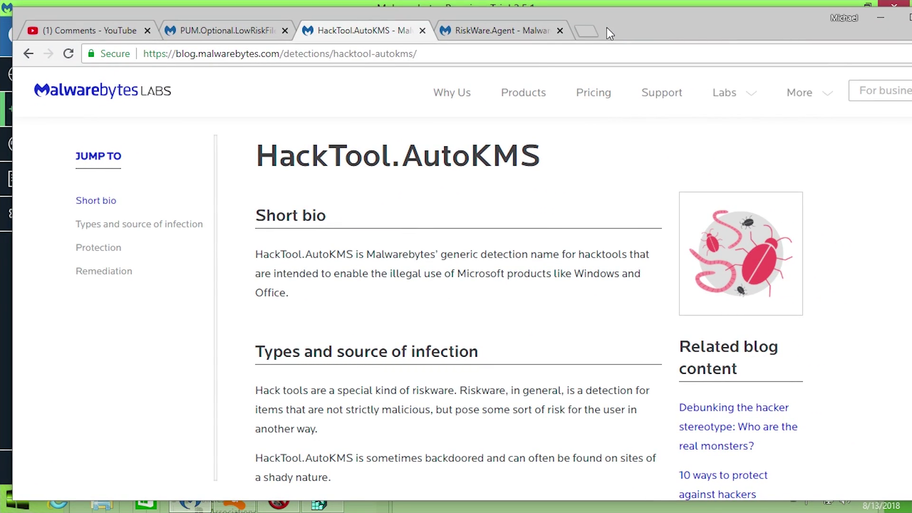
{"action": "left_click_drag", "start_coordinate": [609, 33], "coordinate": [631, 315]}
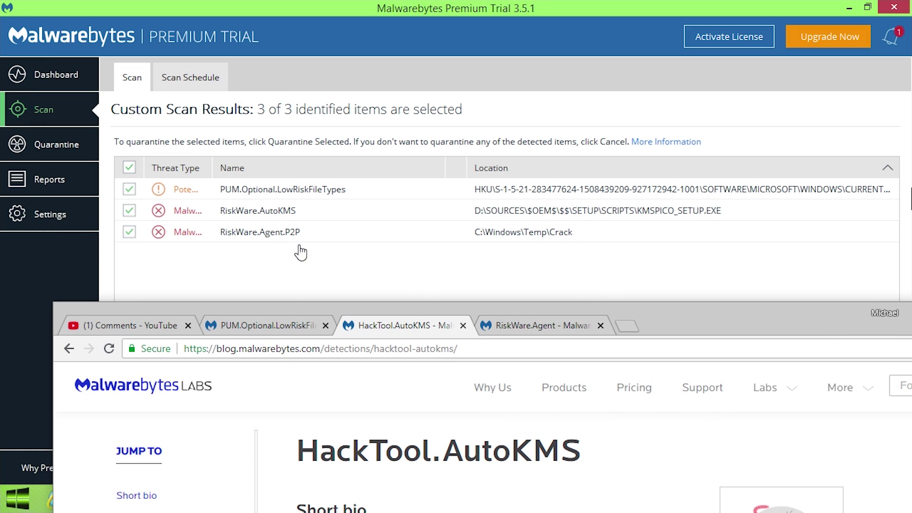
{"action": "left_click", "coordinate": [524, 328]}
{"action": "left_click_drag", "start_coordinate": [687, 323], "coordinate": [664, 181]}
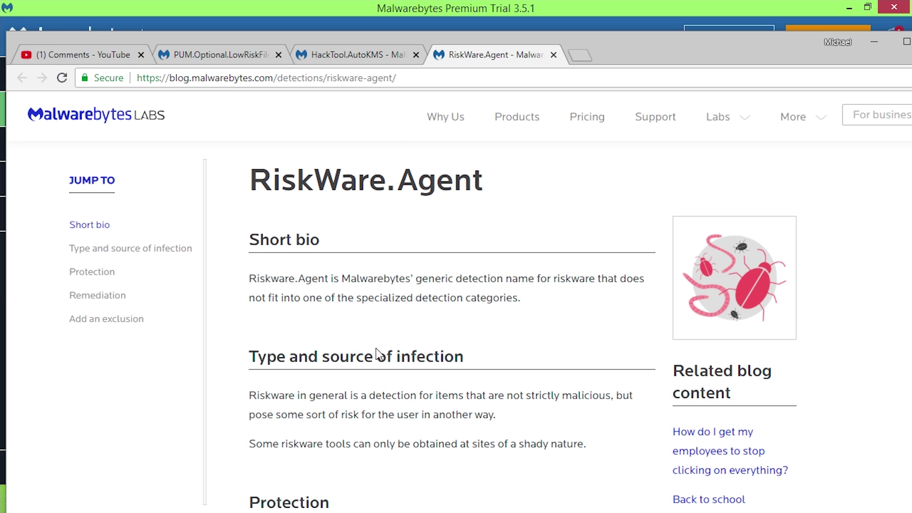
{"action": "scroll", "coordinate": [377, 354], "scroll_direction": "down", "scroll_amount": 6}
{"action": "scroll", "coordinate": [422, 295], "scroll_direction": "up", "scroll_amount": 1}
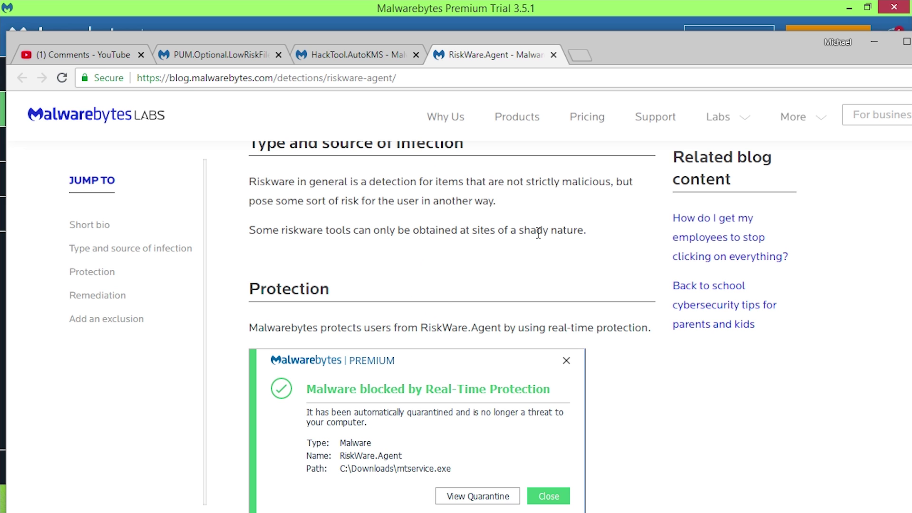
{"action": "scroll", "coordinate": [418, 326], "scroll_direction": "down", "scroll_amount": 6}
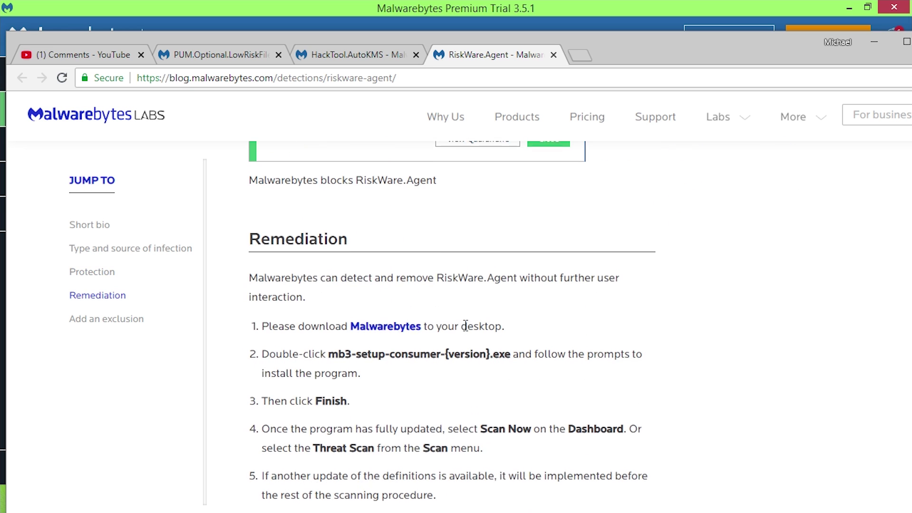
{"action": "scroll", "coordinate": [462, 326], "scroll_direction": "down", "scroll_amount": 5}
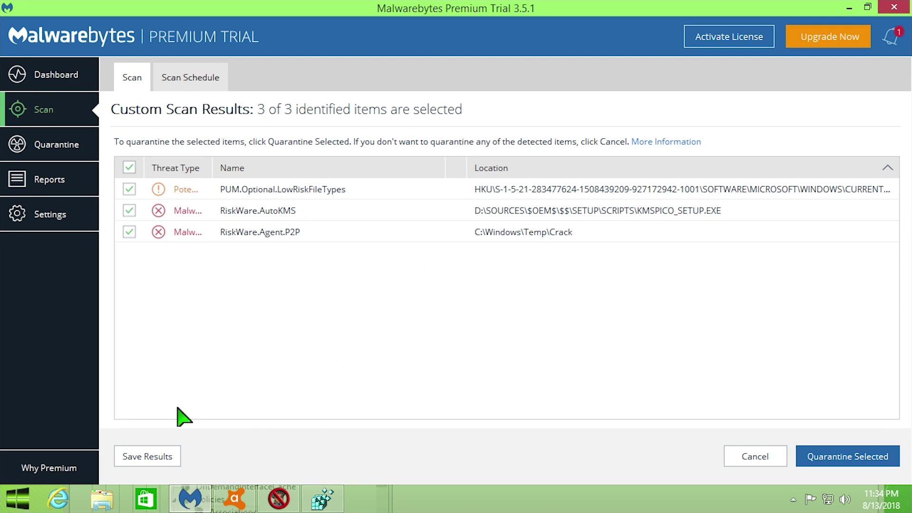
Quarantine all three selected detections and accept the restart to complete removal
{"action": "left_click", "coordinate": [855, 461]}
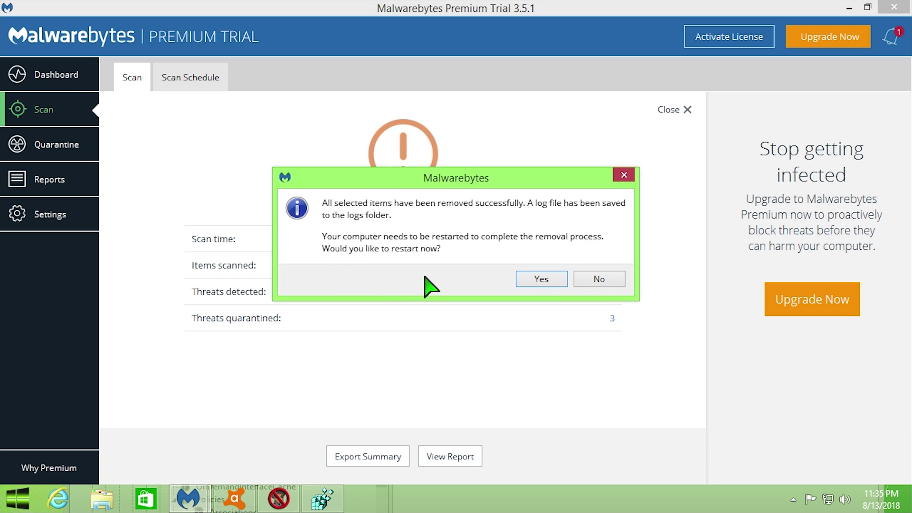
{"action": "left_click", "coordinate": [546, 278]}
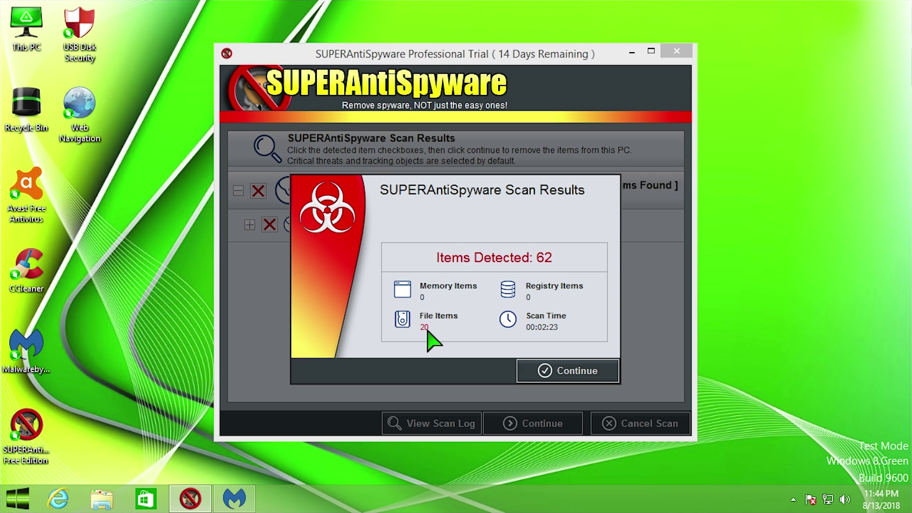
Expand the Adware.Tracking Cookie entries, maximize SUPERAntiSpyware and scroll through all 62 items
{"action": "left_click", "coordinate": [556, 371]}
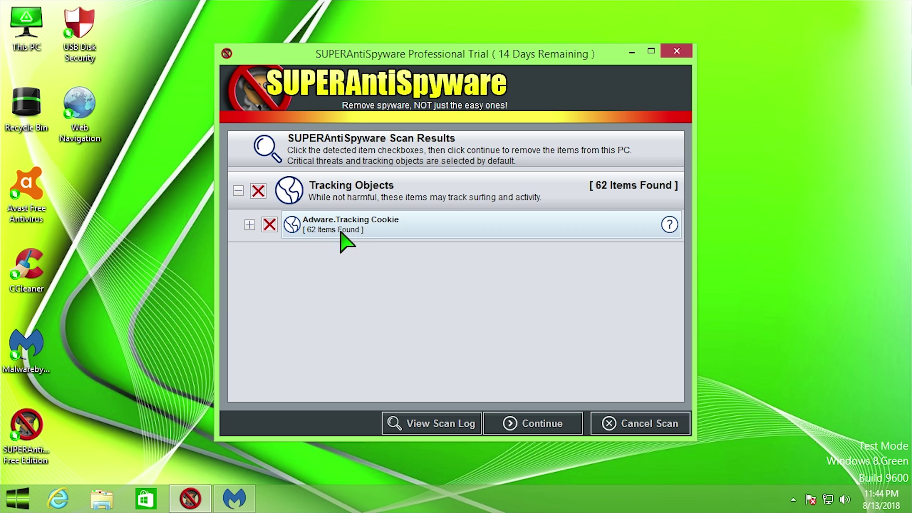
{"action": "left_click", "coordinate": [250, 225]}
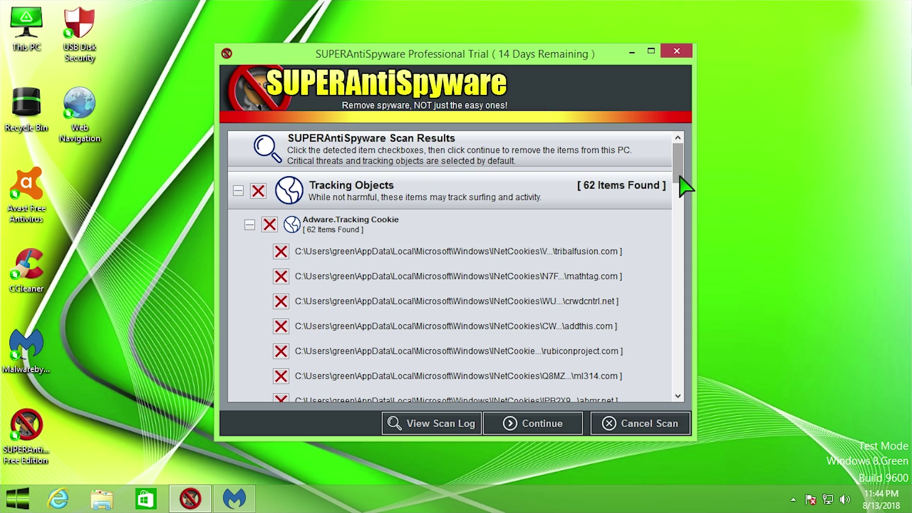
{"action": "left_click", "coordinate": [651, 51]}
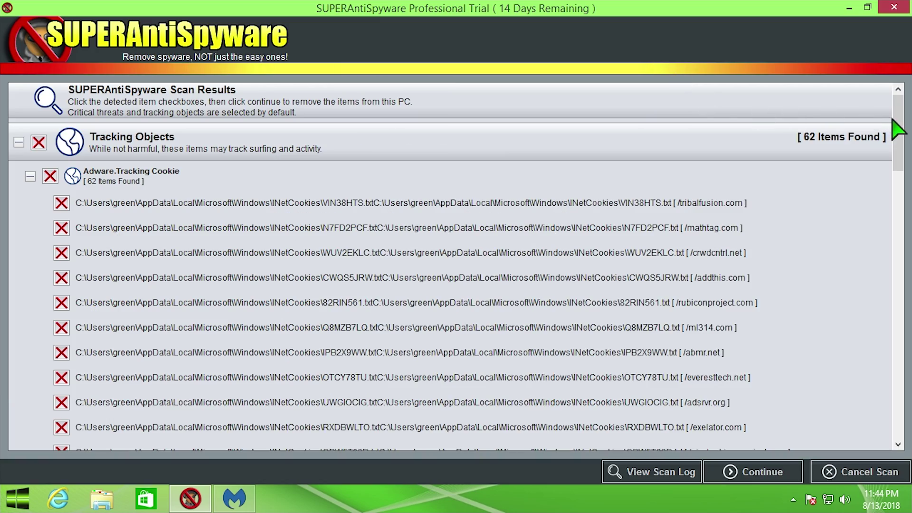
{"action": "left_click_drag", "start_coordinate": [897, 121], "coordinate": [877, 393]}
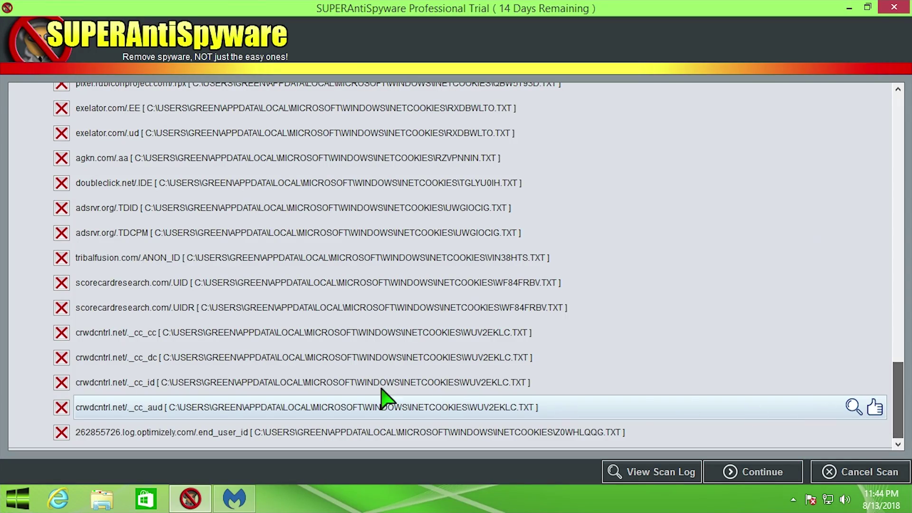
{"action": "scroll", "coordinate": [243, 339], "scroll_direction": "up", "scroll_amount": 8}
{"action": "scroll", "coordinate": [243, 340], "scroll_direction": "up", "scroll_amount": 4}
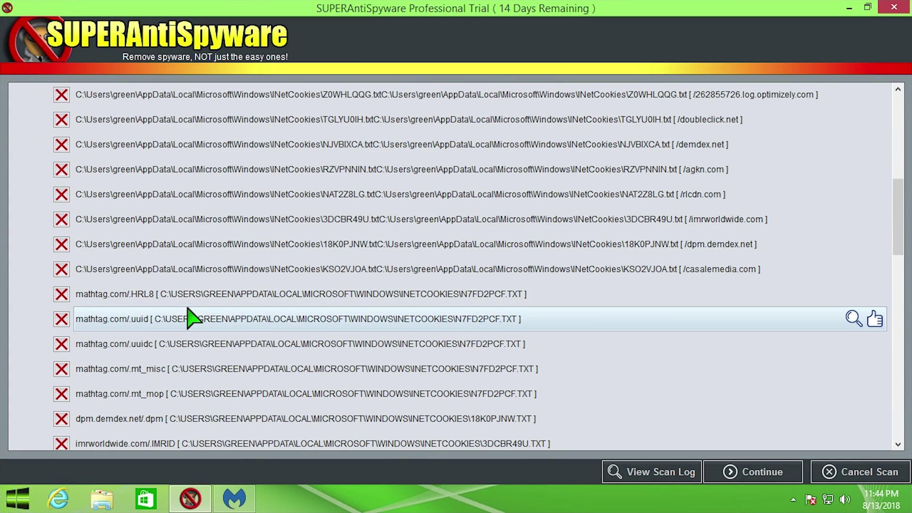
{"action": "scroll", "coordinate": [195, 313], "scroll_direction": "up", "scroll_amount": 5}
{"action": "scroll", "coordinate": [210, 299], "scroll_direction": "down", "scroll_amount": 1}
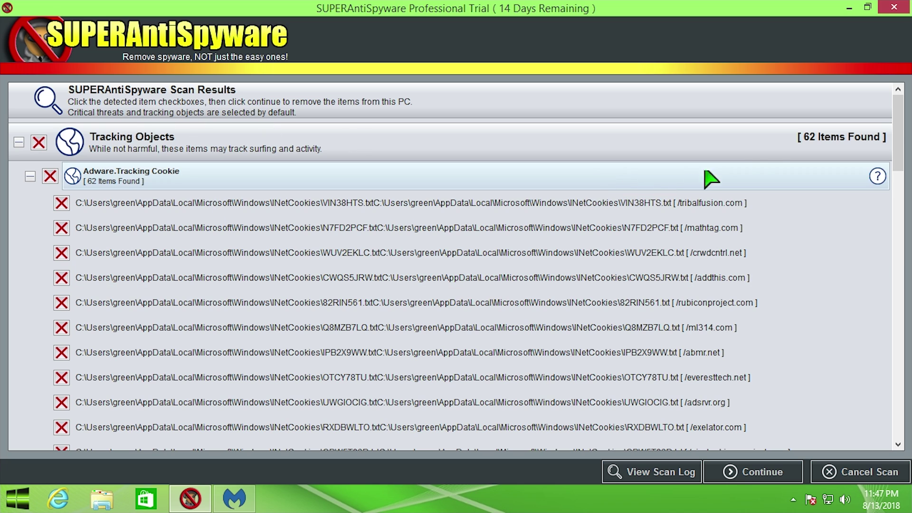
Remove the 62 selected tracking cookies and close the Item Removal report
{"action": "left_click", "coordinate": [772, 468]}
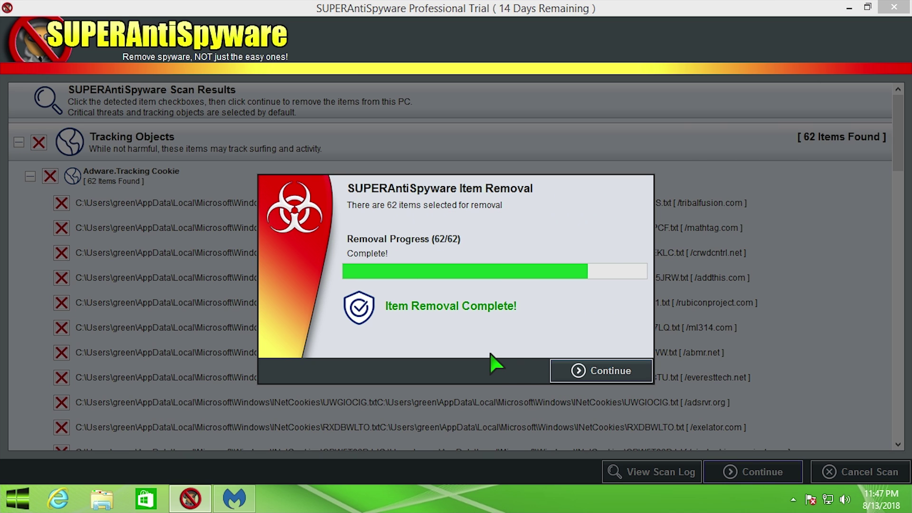
{"action": "left_click", "coordinate": [584, 374]}
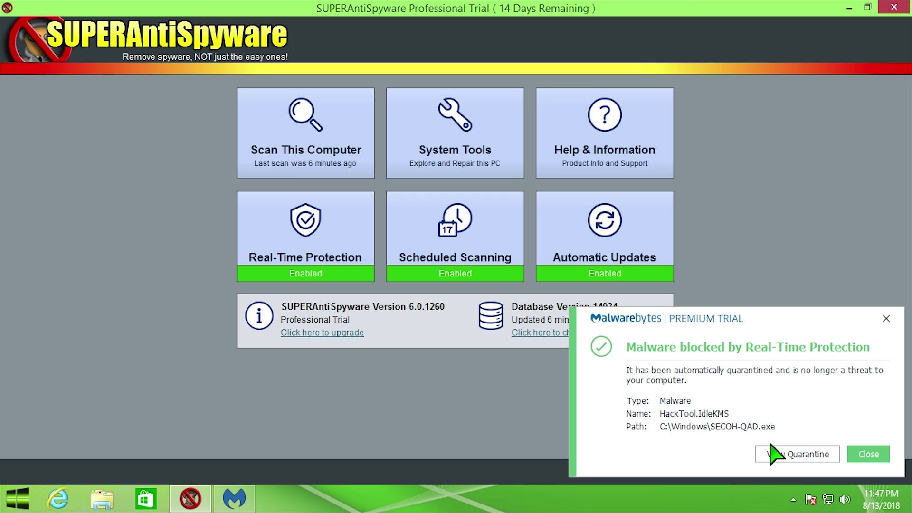
Show the five quarantined items, including the HackTool.IdleKMS and RiskWare.AutoKMS entries, with the Location column widened
{"action": "left_click", "coordinate": [787, 455]}
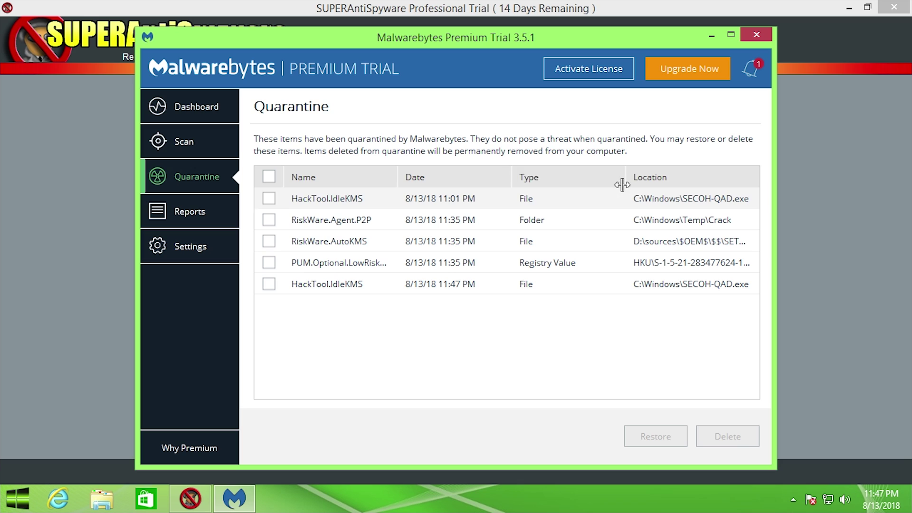
{"action": "left_click_drag", "start_coordinate": [627, 178], "coordinate": [556, 178]}
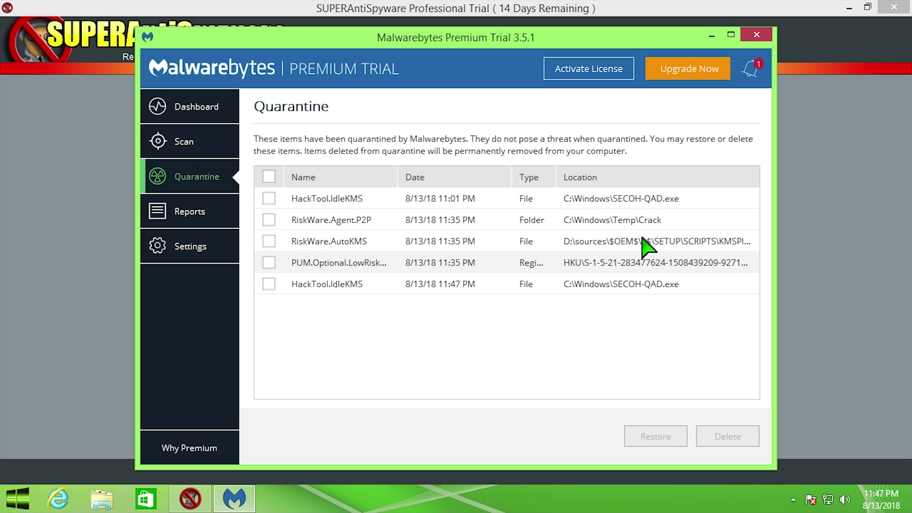